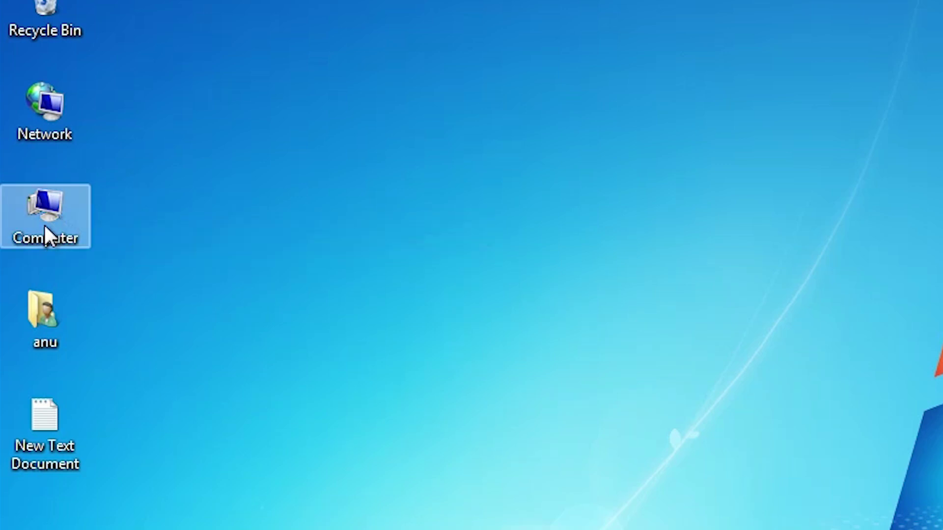
Step: View the computer's basic system information, then close that window
{"action": "right_click", "coordinate": [44, 206]}
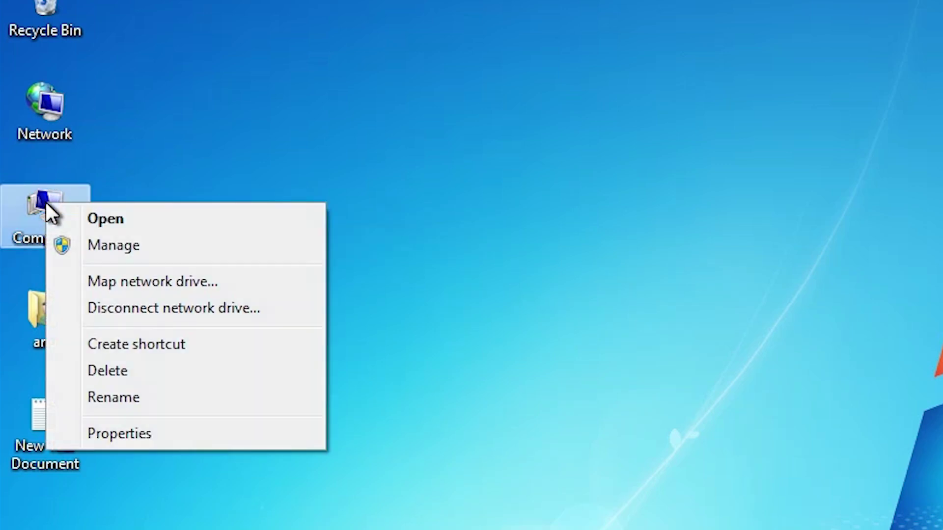
{"action": "left_click", "coordinate": [156, 424]}
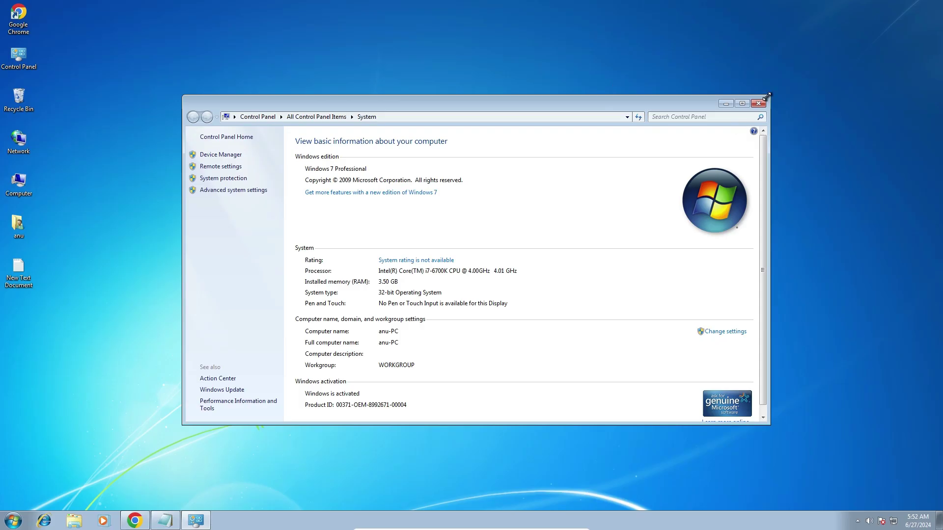
{"action": "left_click", "coordinate": [763, 104]}
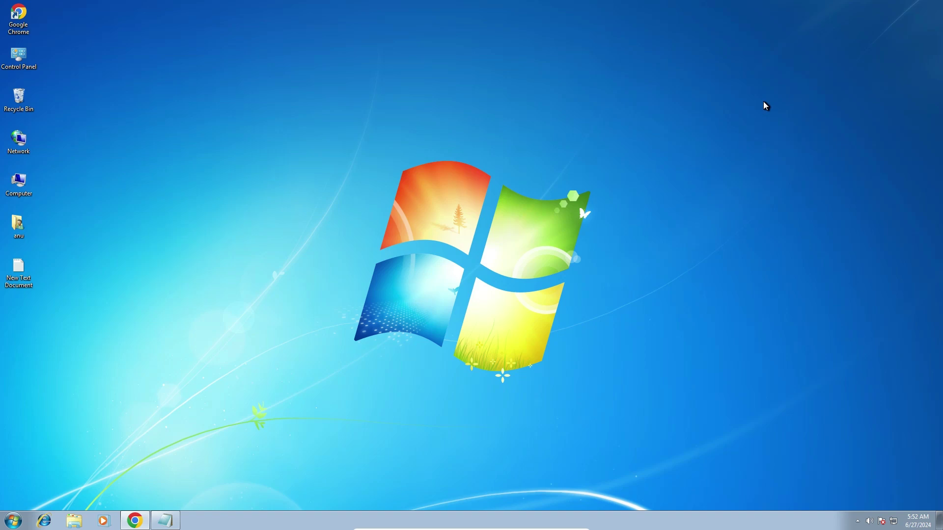
Step: Restore the Notepad driver link notes and open the 32-bit MEGA link
{"action": "left_click", "coordinate": [166, 521]}
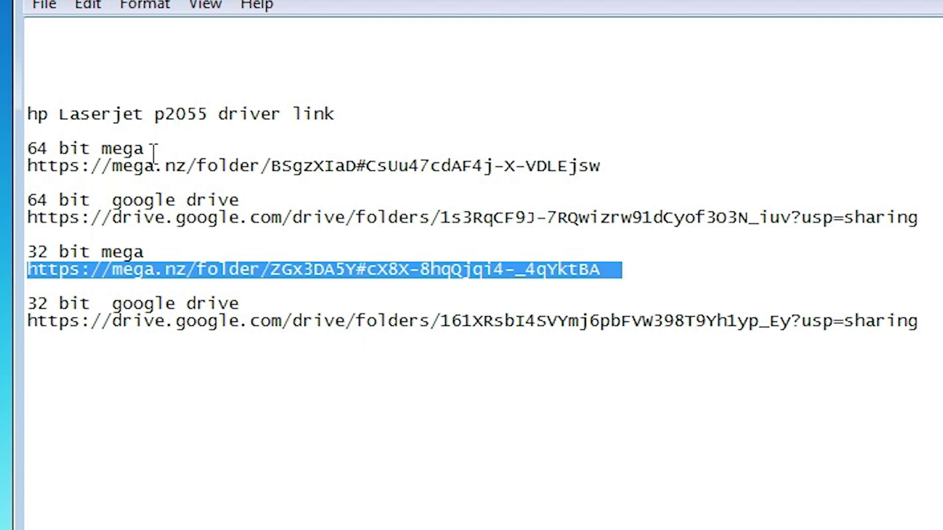
{"action": "left_click", "coordinate": [149, 163]}
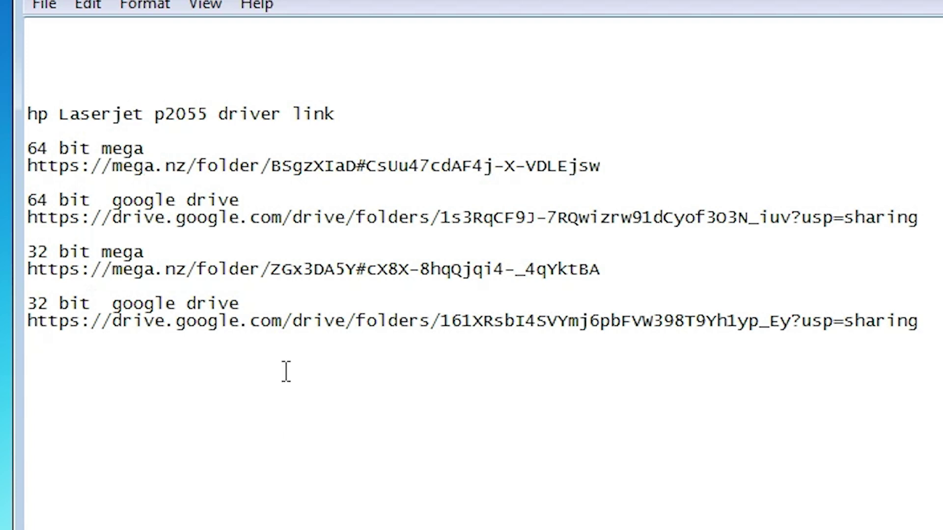
{"action": "double_click", "coordinate": [216, 255]}
{"action": "left_click", "coordinate": [217, 255]}
{"action": "left_click", "coordinate": [194, 270]}
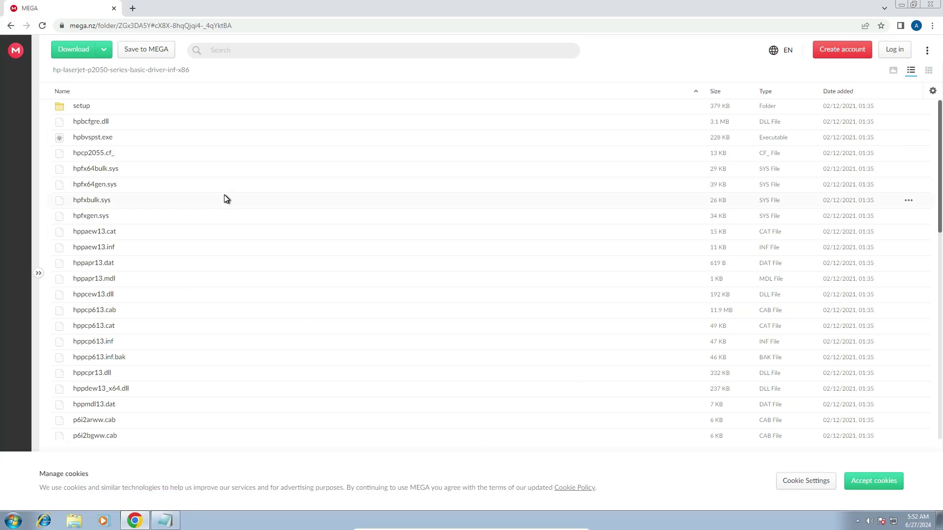
Step: Download the 32-bit MEGA driver folder as hp-laserjet-p2050-series-basic-driver-inf-x86.zip
{"action": "left_click", "coordinate": [108, 50]}
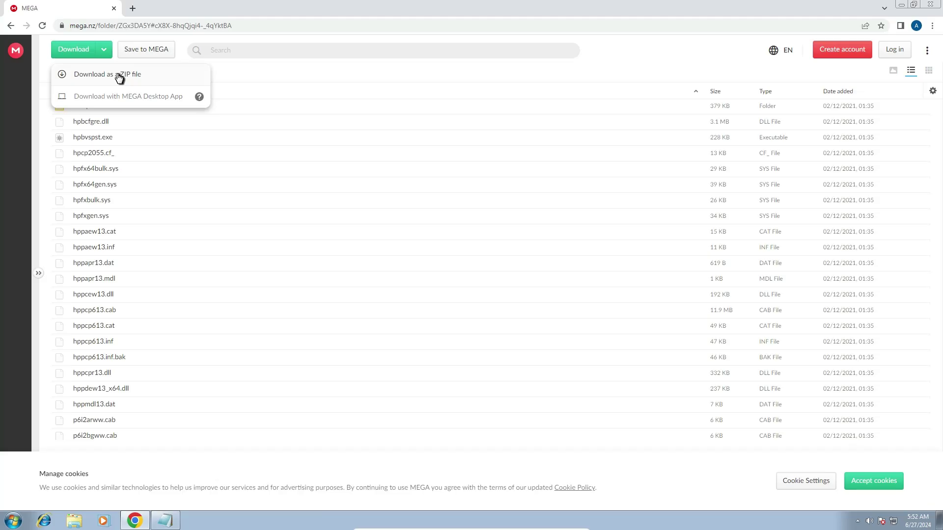
{"action": "left_click", "coordinate": [119, 75]}
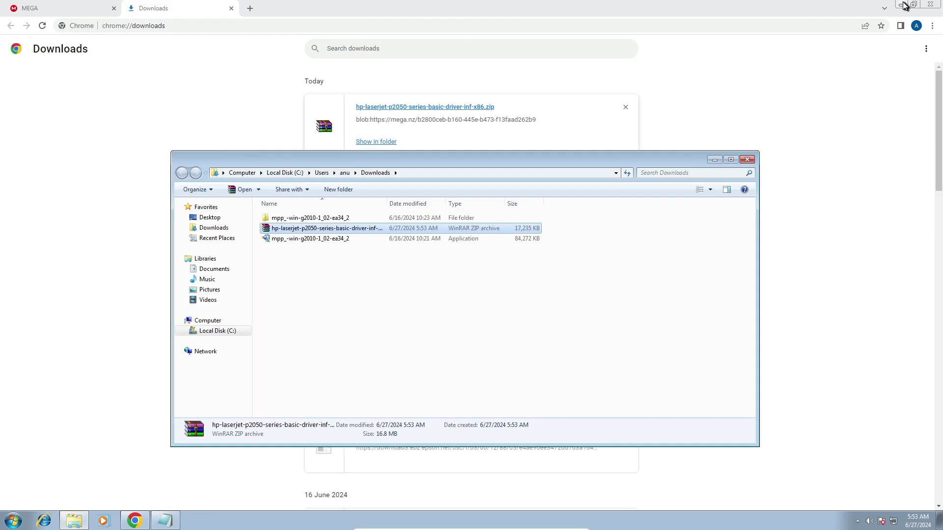
Step: Move the driver ZIP from Downloads onto the desktop and close the Downloads window
{"action": "left_click", "coordinate": [905, 6]}
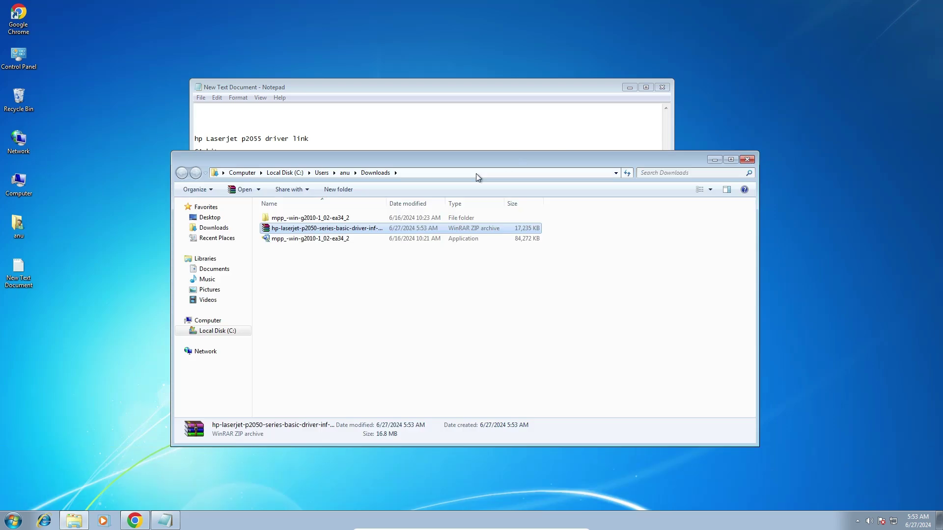
{"action": "left_click", "coordinate": [631, 88]}
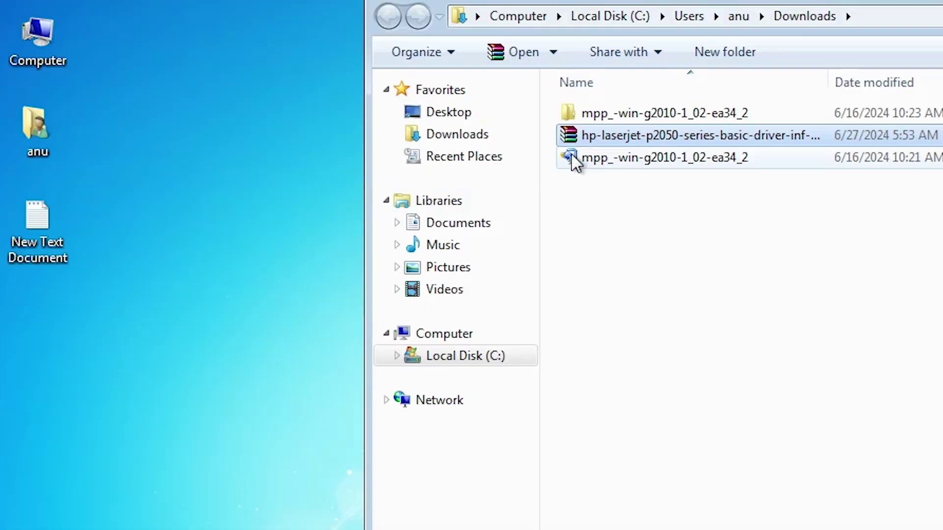
{"action": "left_click_drag", "start_coordinate": [274, 228], "coordinate": [32, 334]}
{"action": "left_click_drag", "start_coordinate": [67, 365], "coordinate": [68, 365]}
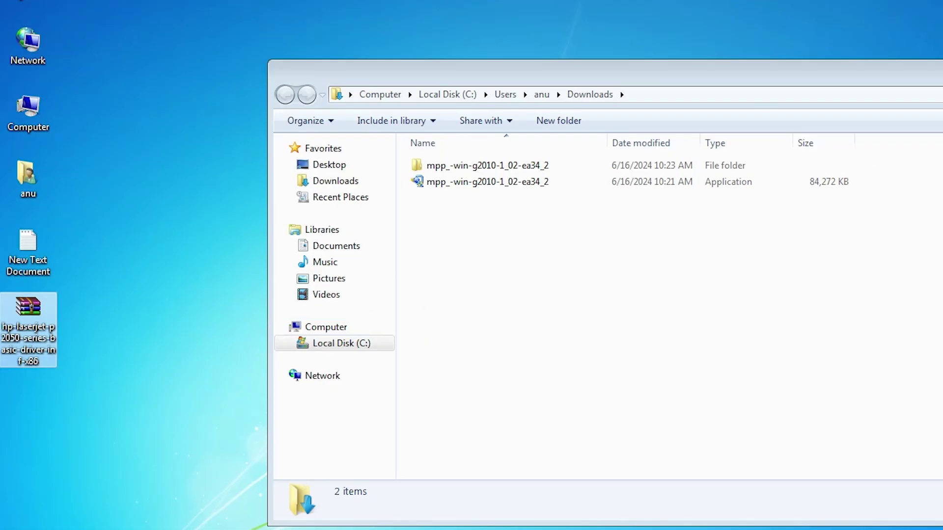
{"action": "key", "text": "alt+F4"}
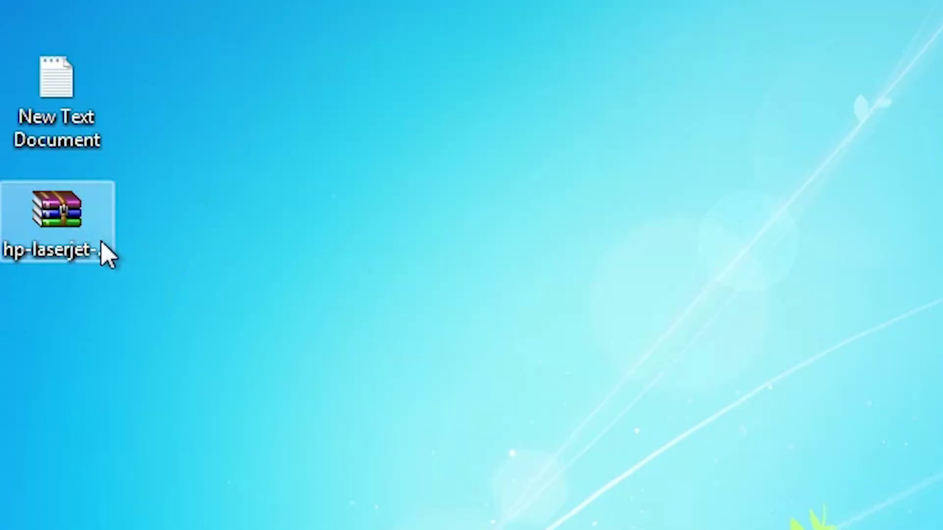
Step: Extract the driver ZIP into a hp-laserjet-p2050-series-basic-driver-inf-x86 folder on the desktop
{"action": "left_click", "coordinate": [23, 312]}
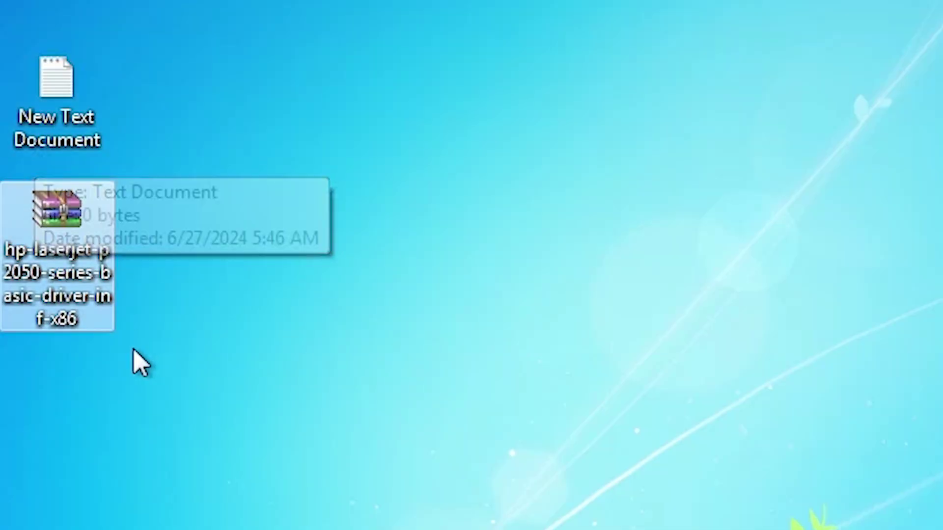
{"action": "right_click", "coordinate": [39, 239]}
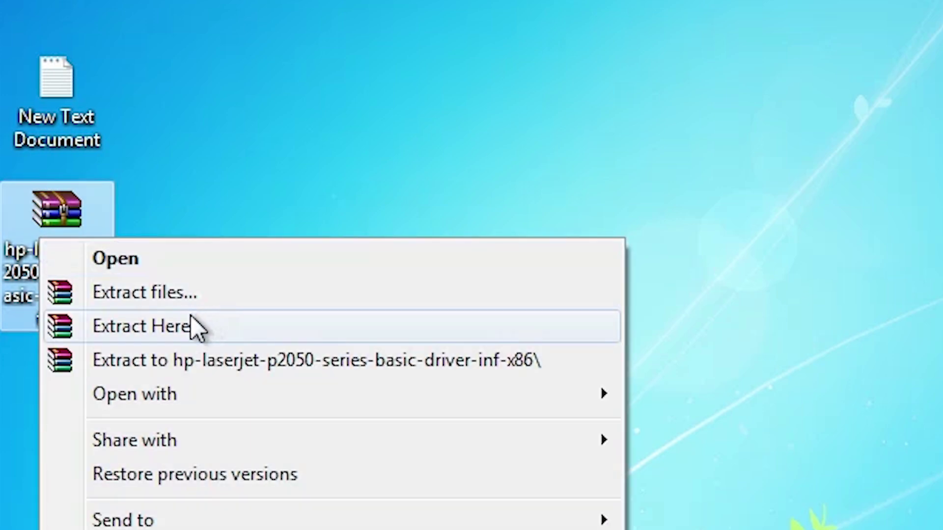
{"action": "left_click", "coordinate": [210, 293]}
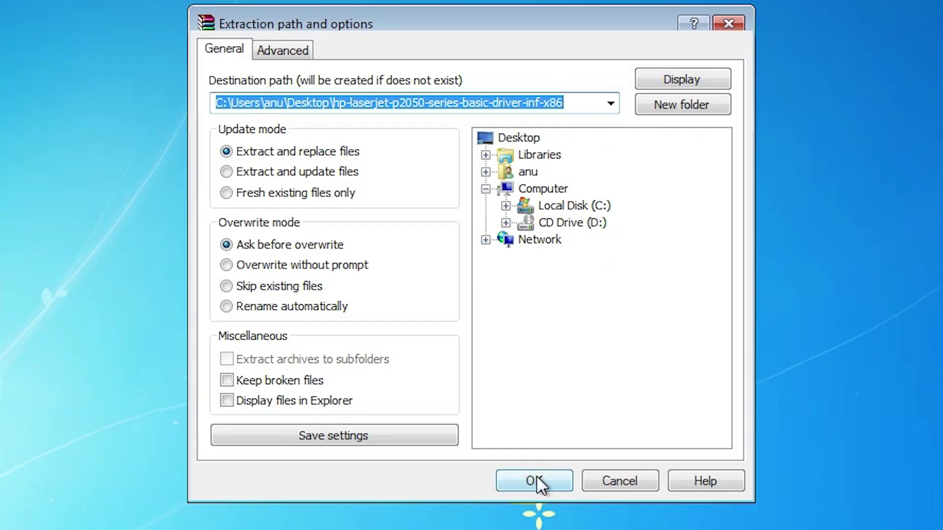
{"action": "left_click", "coordinate": [536, 480]}
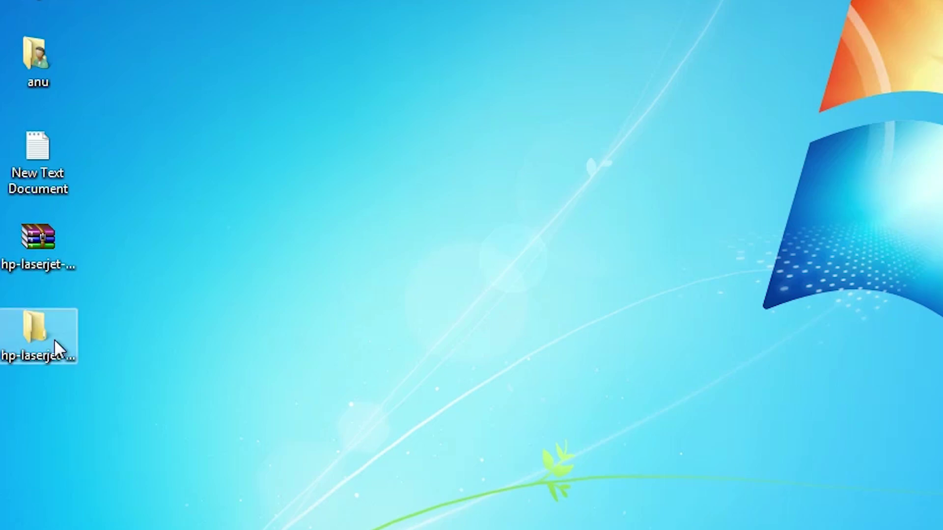
Step: Inspect the driver files in the extracted folder, then close the window
{"action": "double_click", "coordinate": [37, 340]}
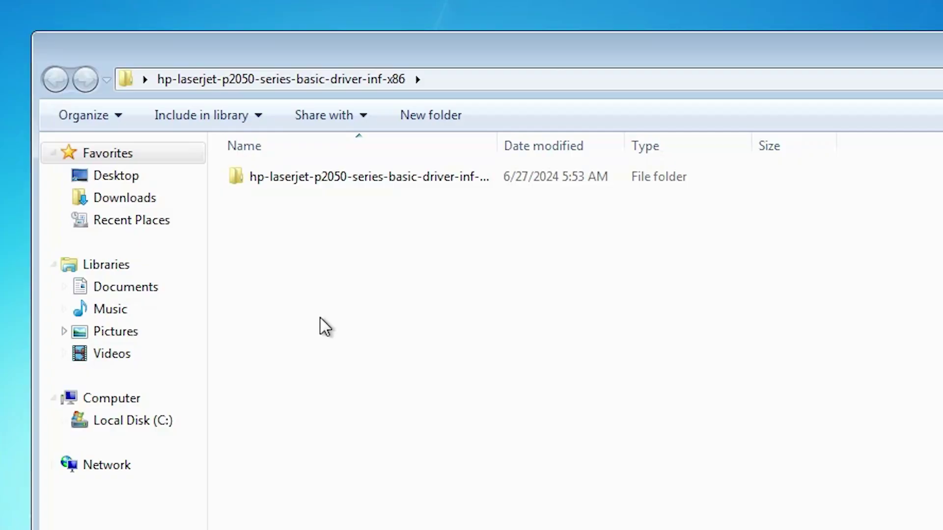
{"action": "double_click", "coordinate": [326, 178]}
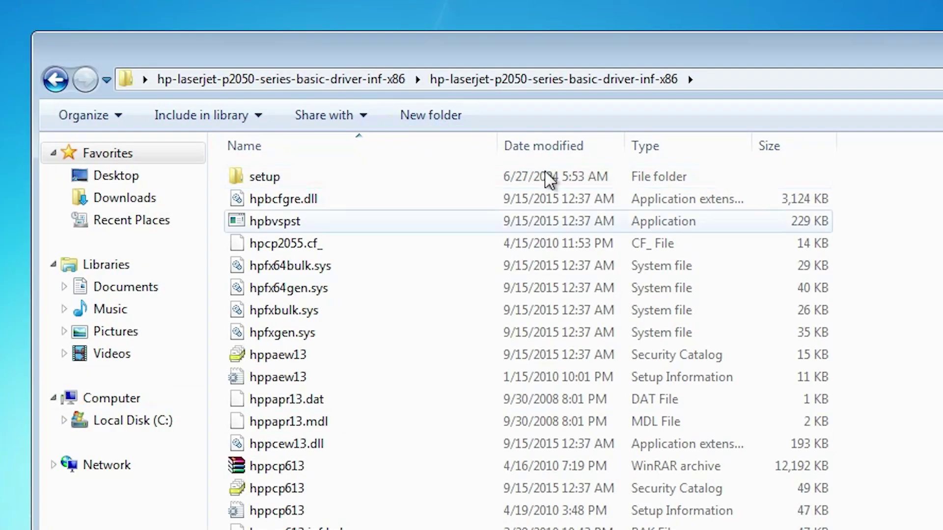
{"action": "scroll", "coordinate": [452, 515], "scroll_direction": "down", "scroll_amount": 10}
{"action": "scroll", "coordinate": [437, 501], "scroll_direction": "up", "scroll_amount": 10}
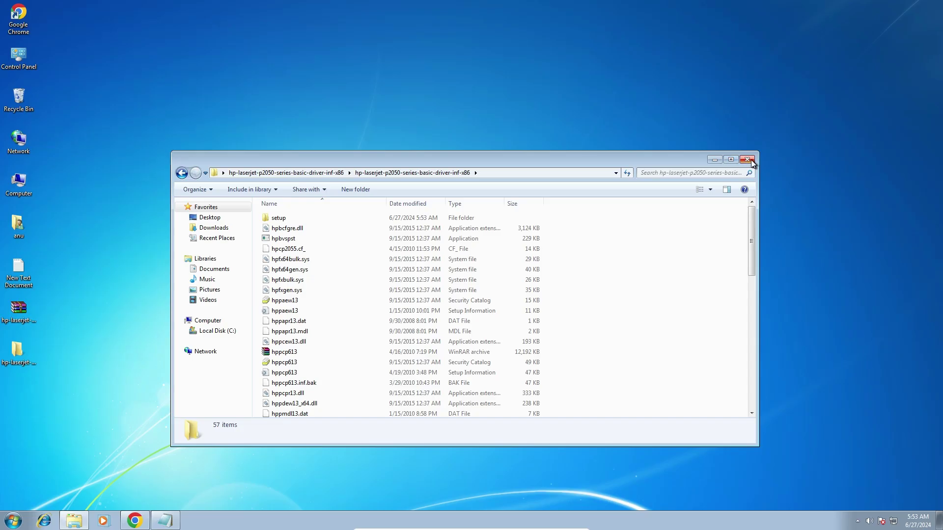
{"action": "left_click", "coordinate": [747, 160]}
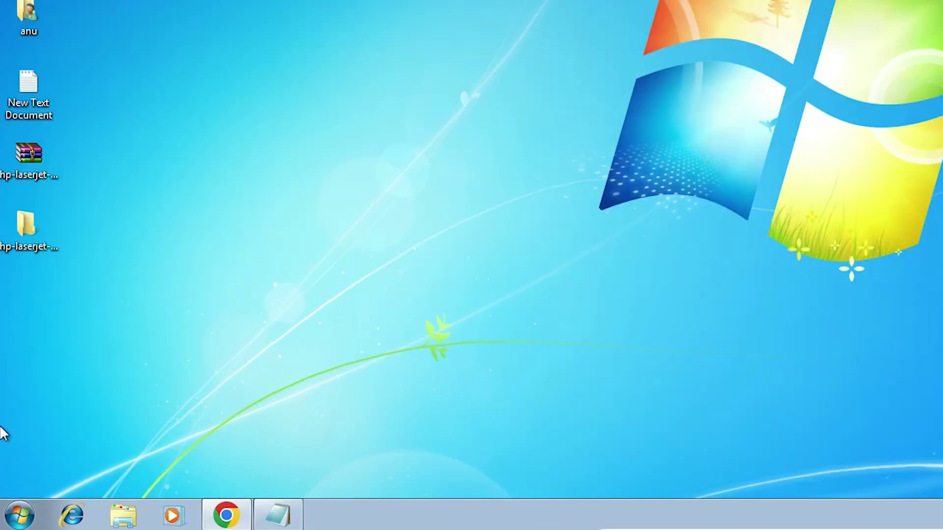
Step: Launch Add a printer from Control Panel's Devices and Printers, then close Devices and Printers
{"action": "left_click", "coordinate": [20, 515]}
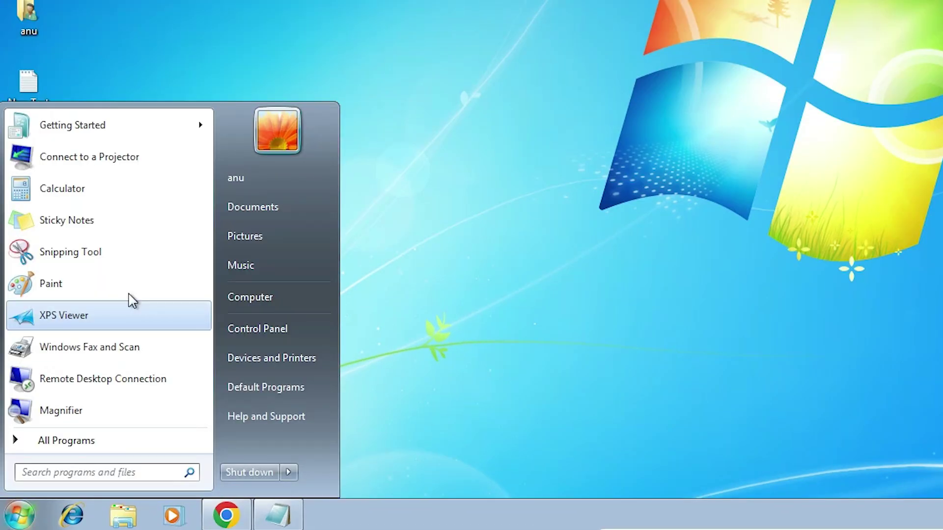
{"action": "left_click", "coordinate": [299, 329]}
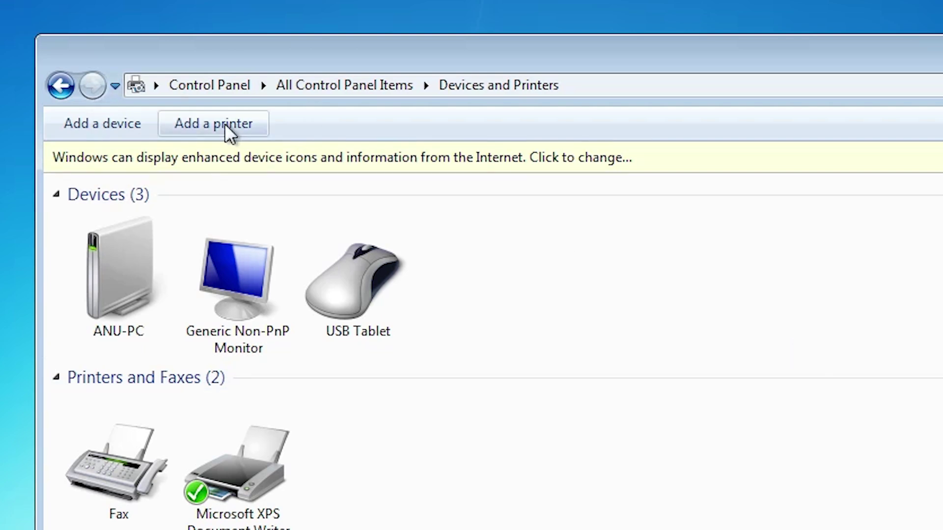
{"action": "left_click", "coordinate": [225, 124]}
{"action": "left_click", "coordinate": [225, 124]}
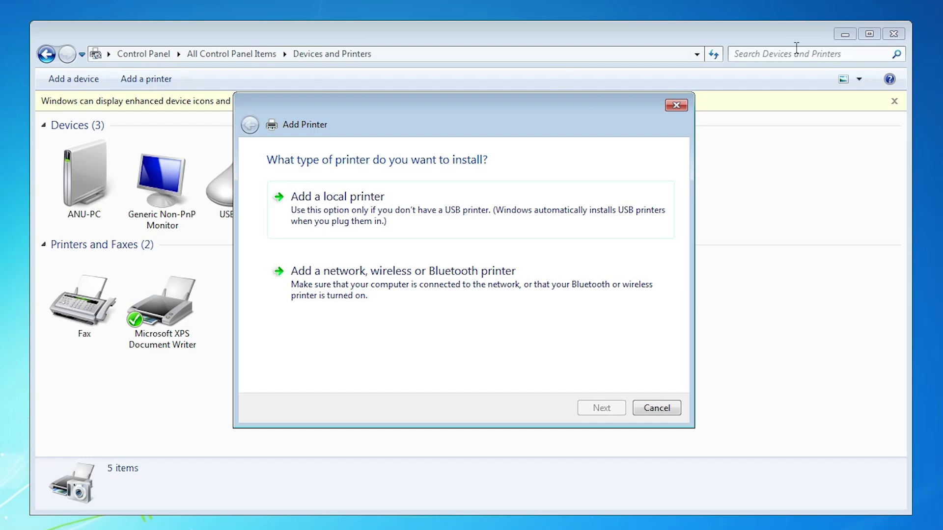
{"action": "left_click", "coordinate": [896, 34]}
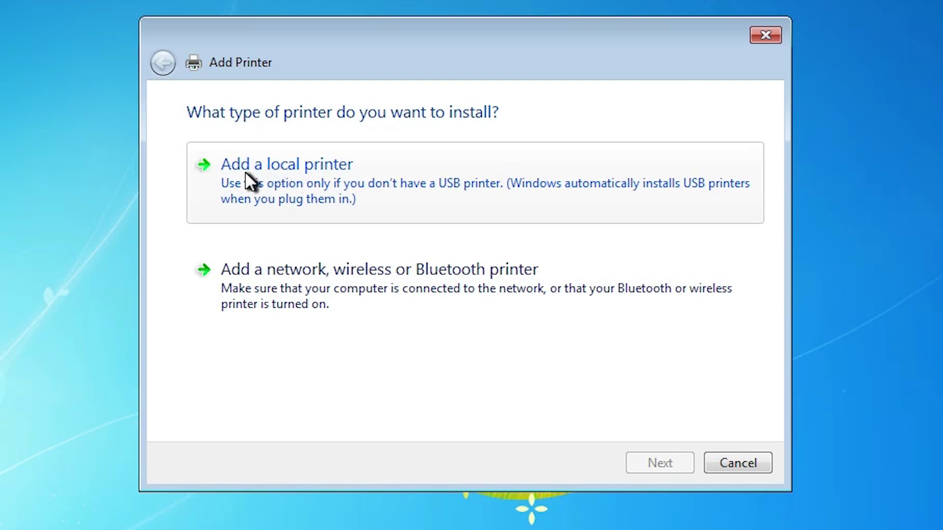
Step: Set up a local printer on the existing USB001 port
{"action": "left_click", "coordinate": [350, 183]}
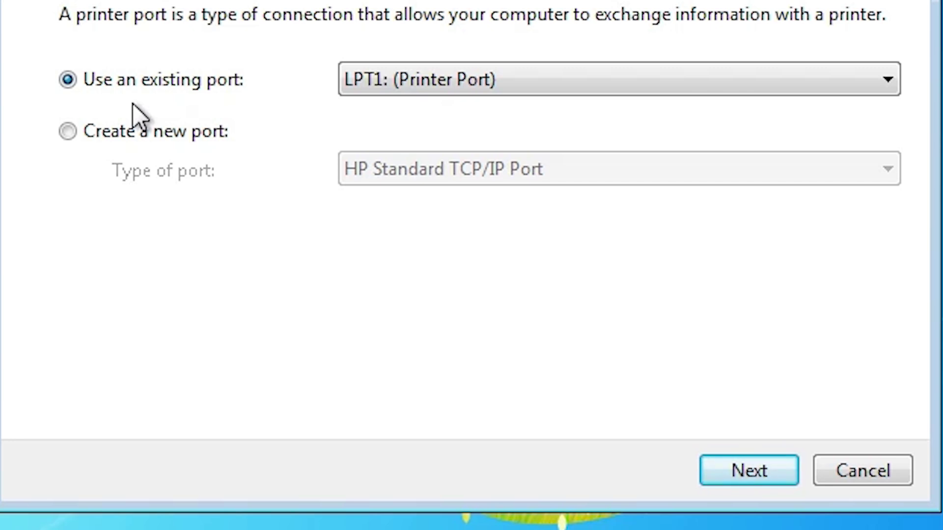
{"action": "left_click", "coordinate": [413, 82]}
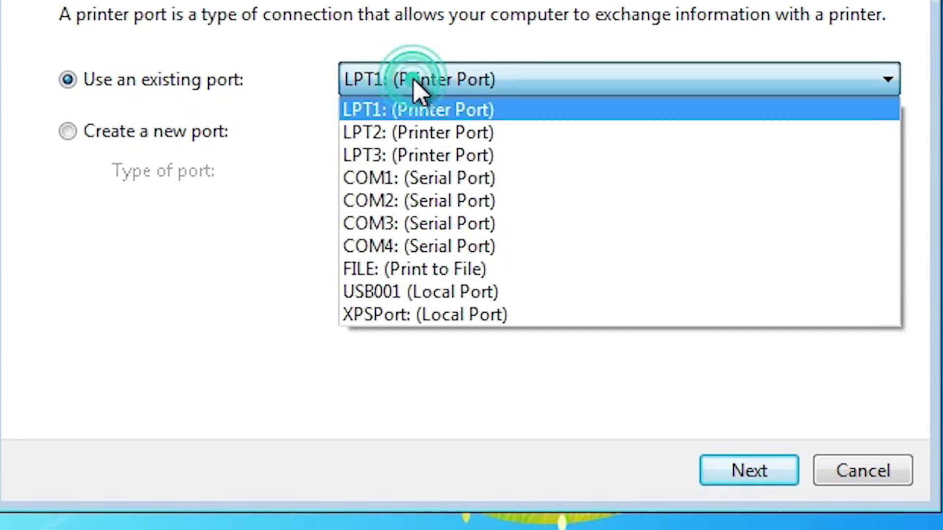
{"action": "left_click", "coordinate": [423, 292]}
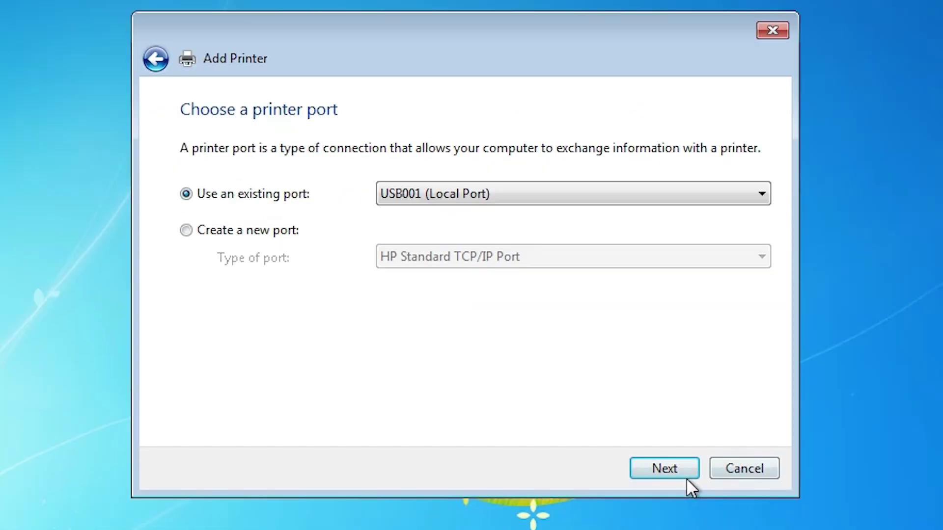
{"action": "left_click", "coordinate": [756, 476]}
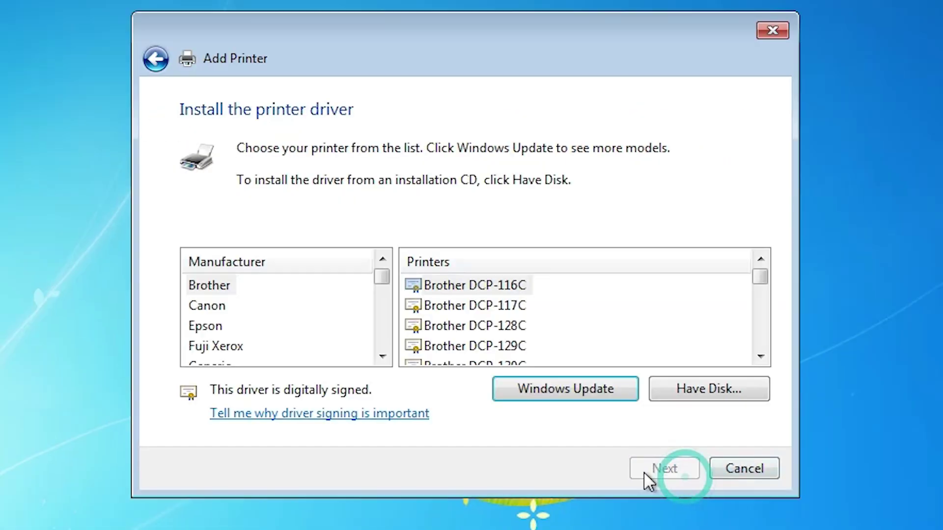
Step: Point Have Disk to hppaew13.inf in the desktop hp-laserjet driver folder
{"action": "left_click", "coordinate": [703, 383]}
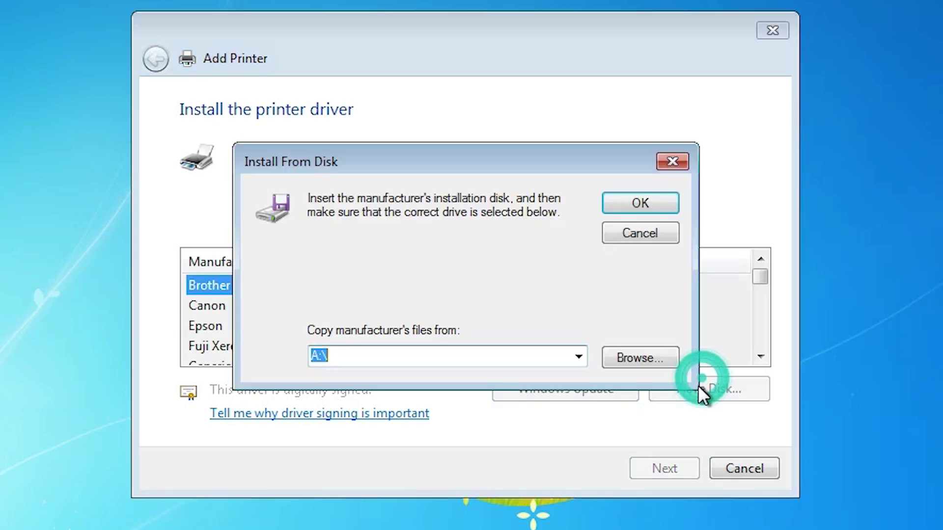
{"action": "left_click", "coordinate": [657, 364]}
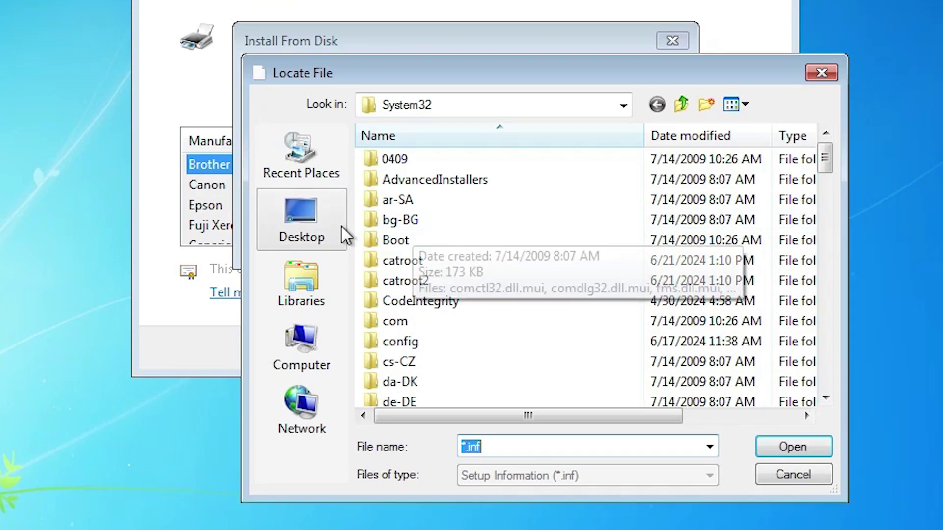
{"action": "left_click", "coordinate": [282, 230]}
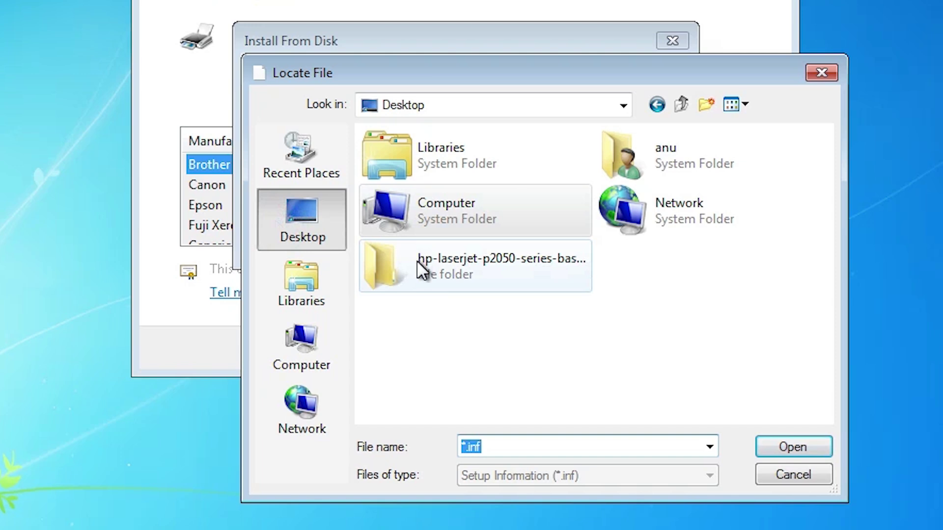
{"action": "double_click", "coordinate": [385, 261]}
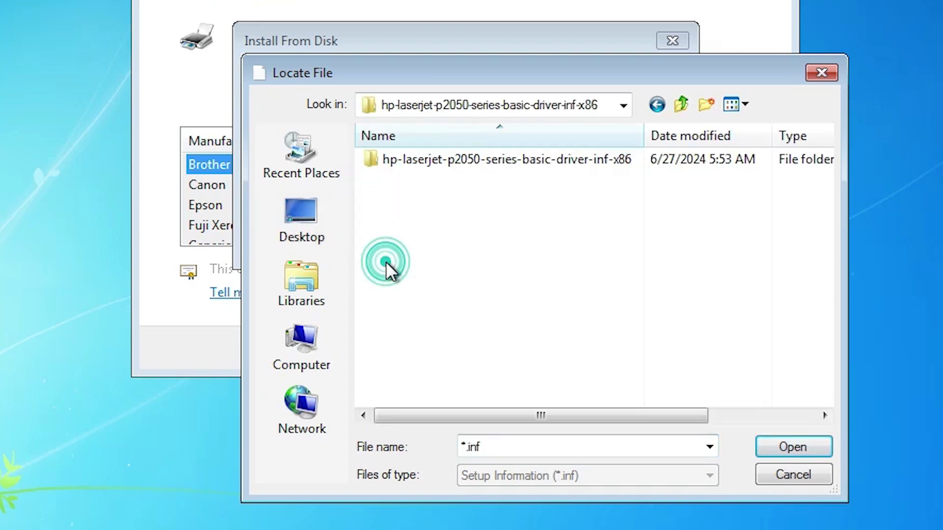
{"action": "left_click", "coordinate": [451, 164]}
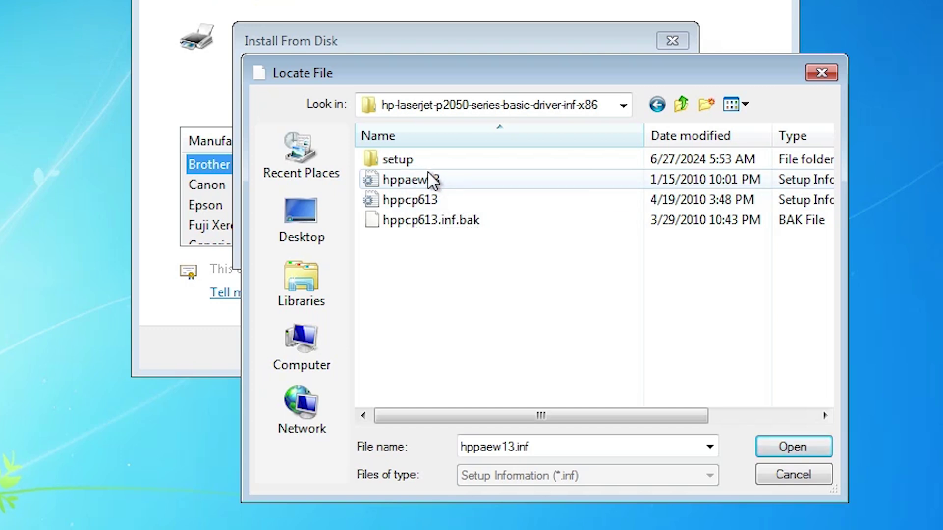
{"action": "left_click", "coordinate": [404, 180]}
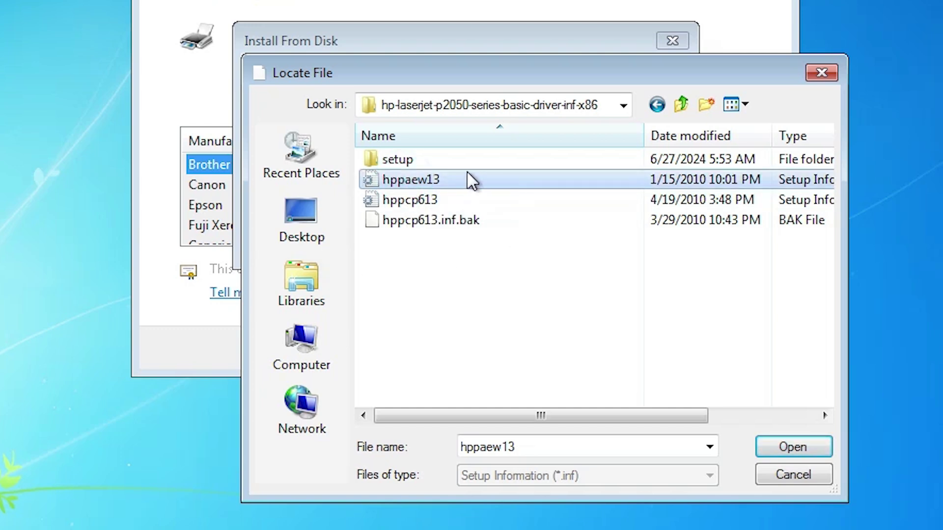
{"action": "left_click", "coordinate": [415, 200]}
{"action": "left_click", "coordinate": [415, 178]}
{"action": "left_click", "coordinate": [787, 447]}
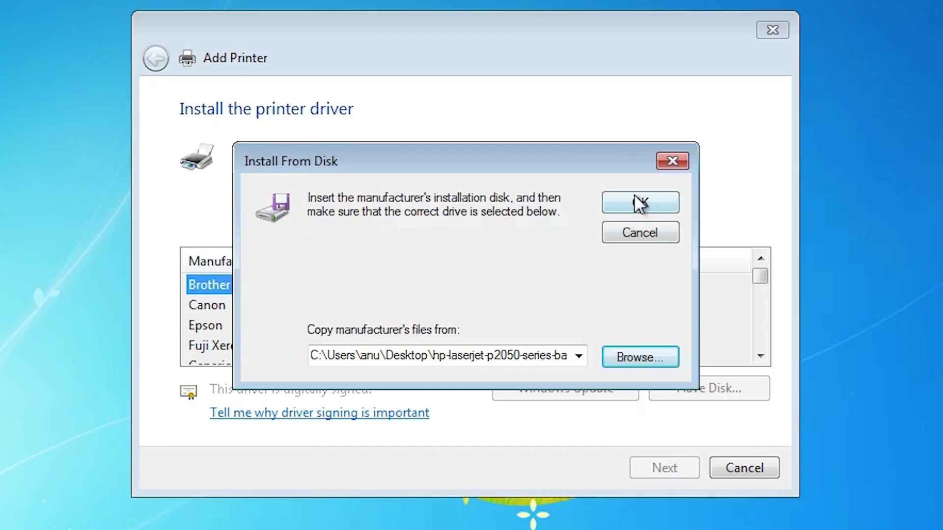
Step: Select the HP LaserJet P2050 Series PCL6 driver from the chosen disk
{"action": "left_click", "coordinate": [636, 199]}
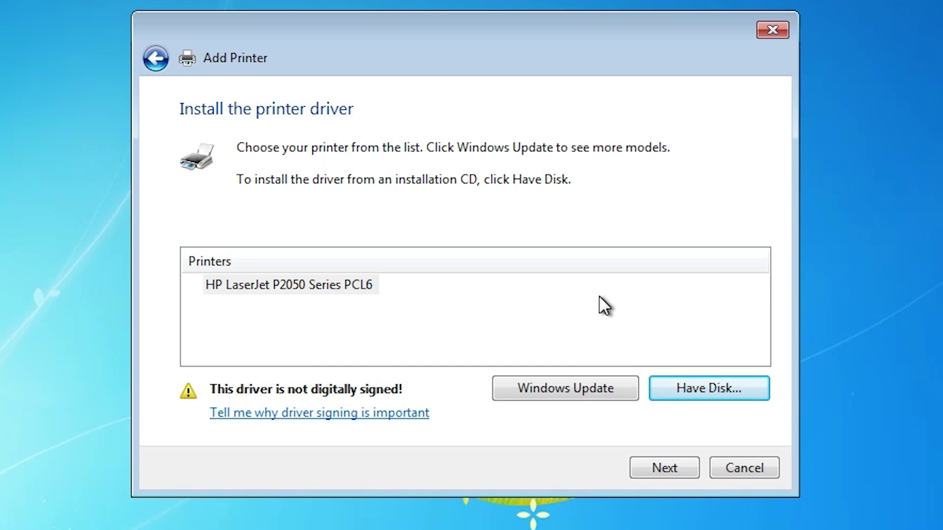
{"action": "left_click", "coordinate": [332, 292]}
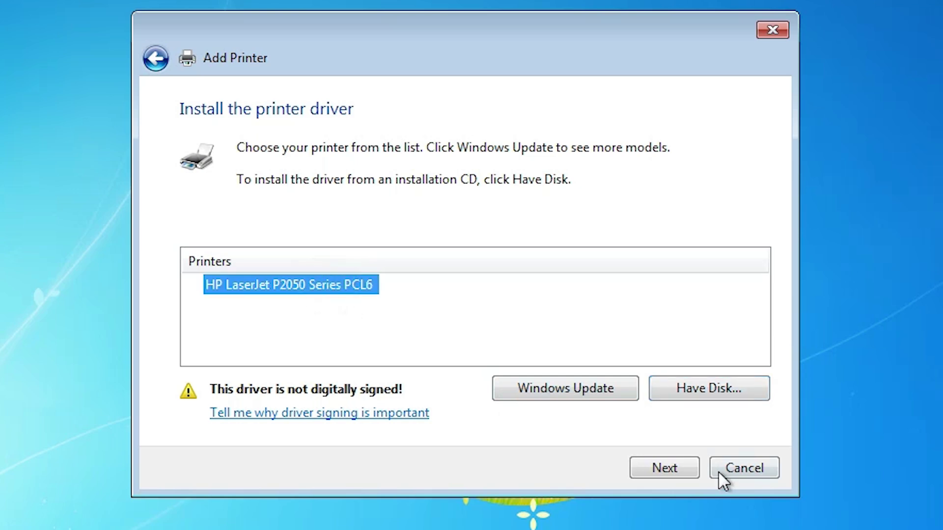
{"action": "left_click", "coordinate": [685, 469]}
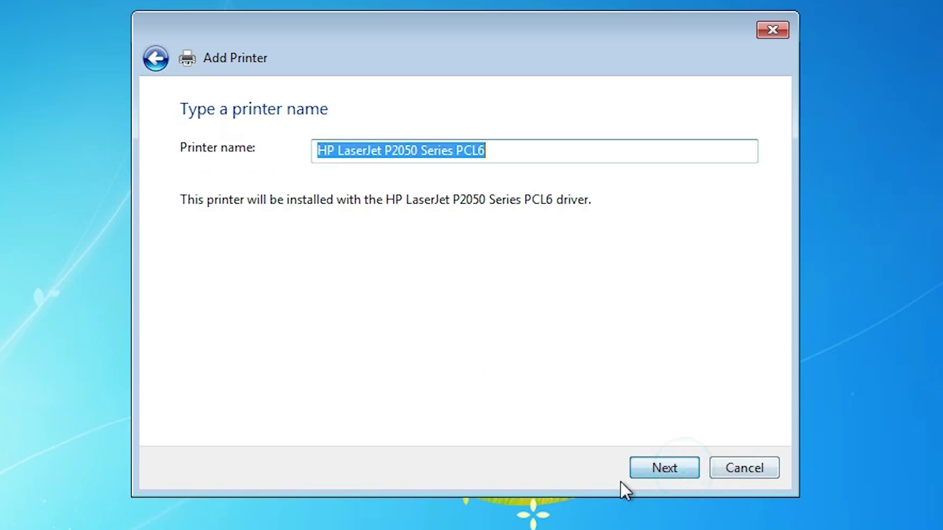
Step: Rename the printer to HP LaserJet P2055
{"action": "left_click", "coordinate": [480, 163]}
{"action": "left_click", "coordinate": [413, 160]}
{"action": "key", "text": "shift+End"}
{"action": "key", "text": "Delete"}
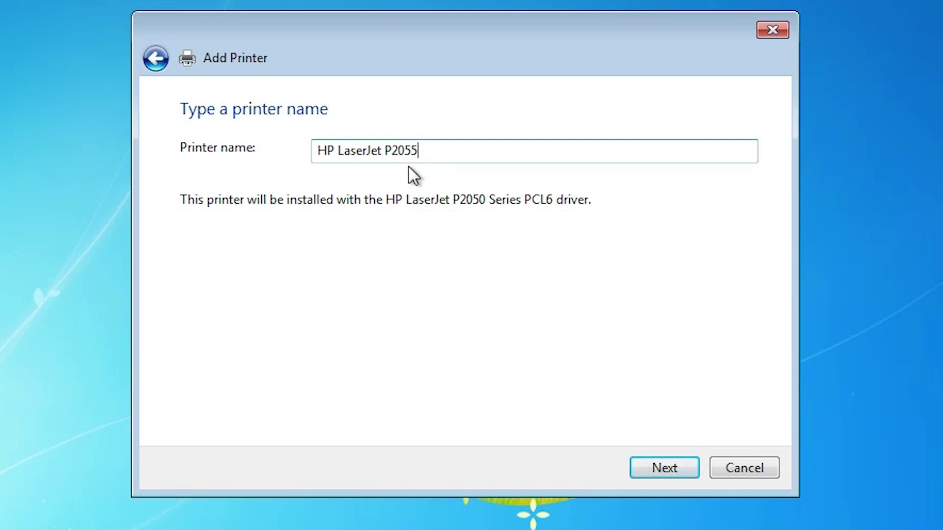
Step: Install the unsigned HP LaserJet P2055 driver anyway and finish the wizard
{"action": "left_click", "coordinate": [664, 466]}
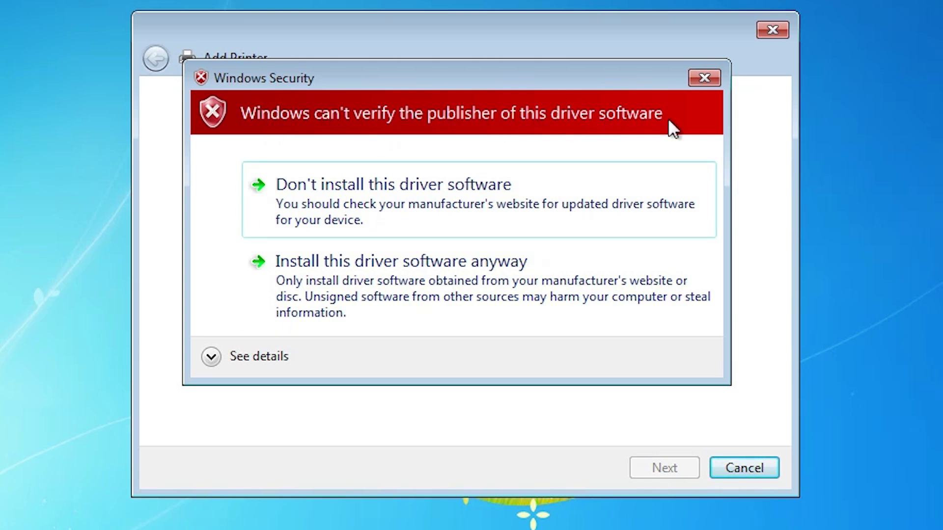
{"action": "left_click", "coordinate": [386, 284]}
{"action": "left_click", "coordinate": [397, 287]}
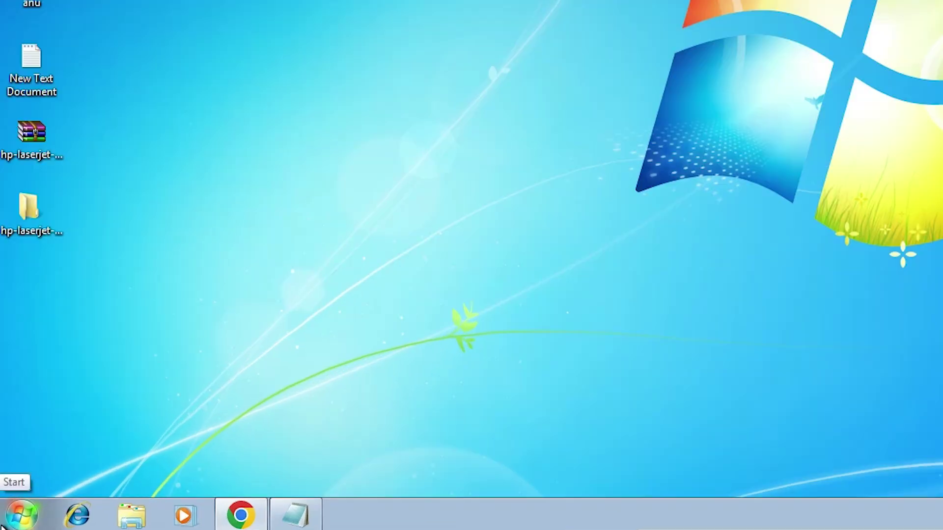
Step: Open Devices and Printers and confirm HP LaserJet P2055 is Ready with 0 documents queued
{"action": "left_click", "coordinate": [22, 523]}
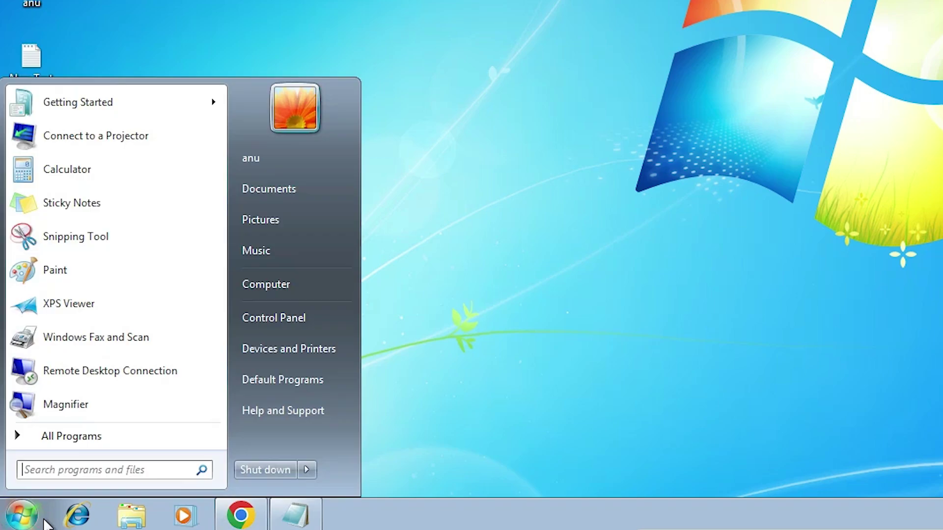
{"action": "left_click", "coordinate": [297, 325]}
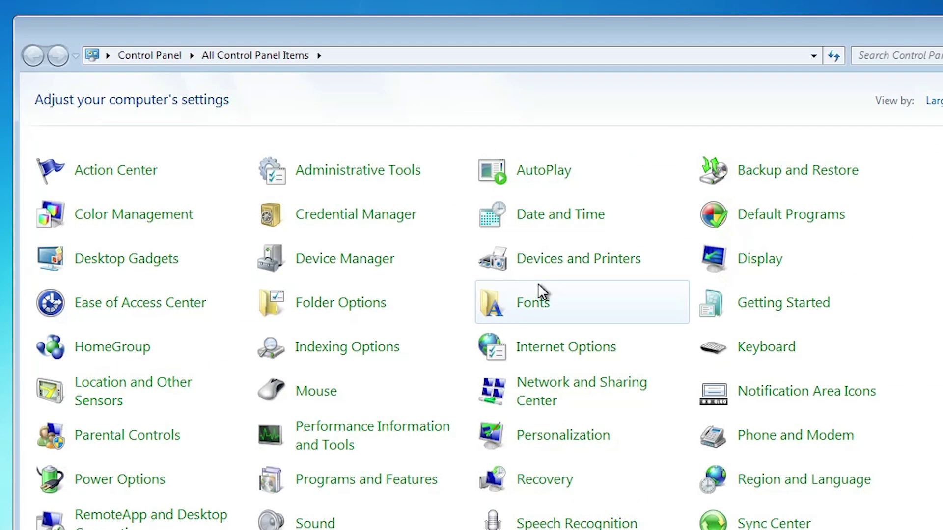
{"action": "left_click", "coordinate": [557, 268]}
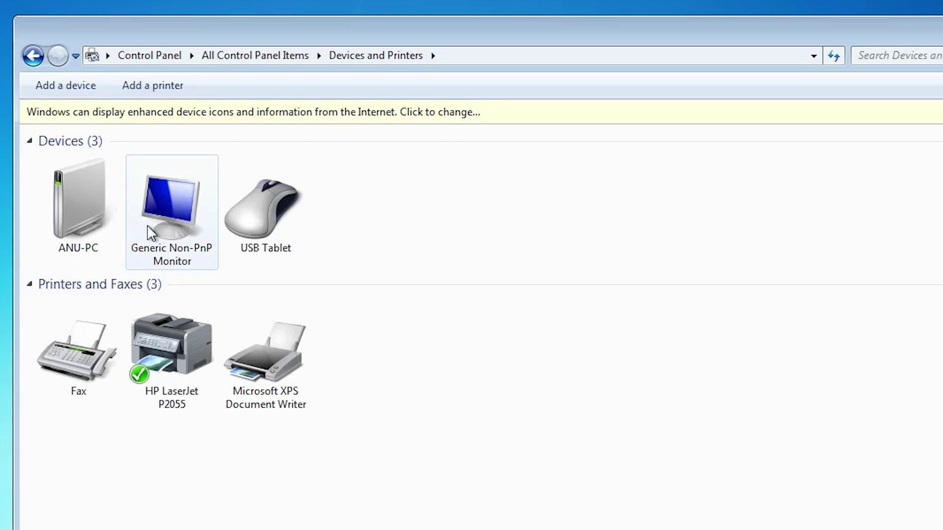
{"action": "mouse_move", "coordinate": [178, 418]}
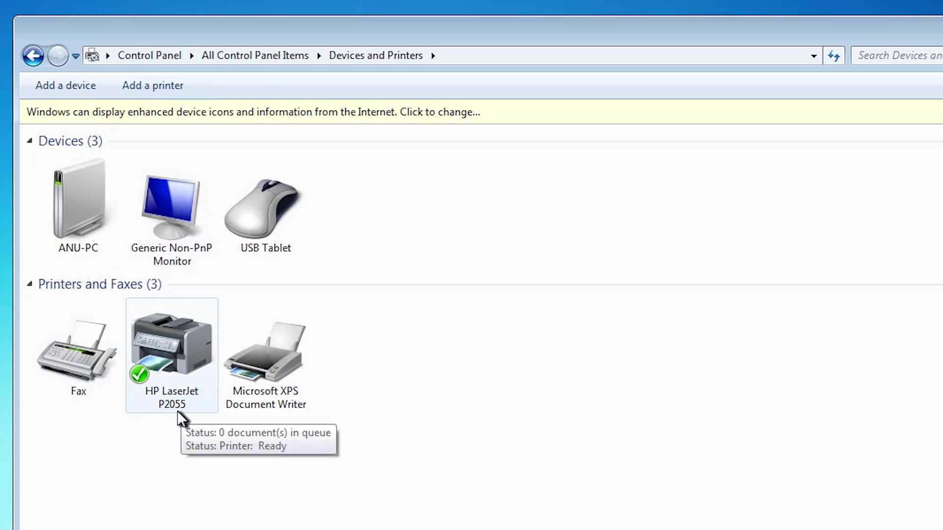